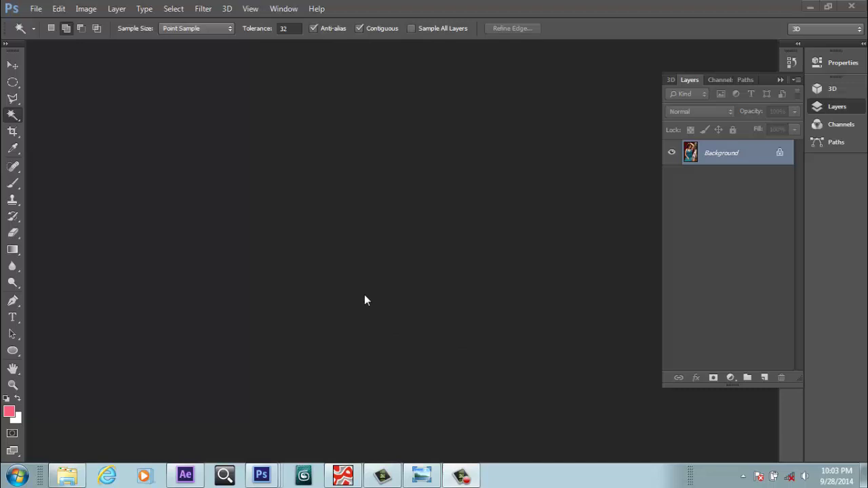
Bring the portrait .jpg of the woman in the teal dress forward from the Photoshop taskbar.
mouse_move(271, 479)
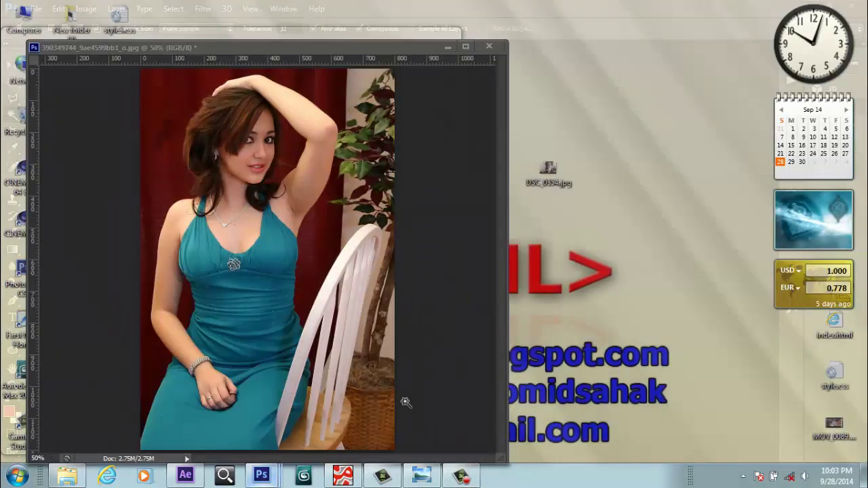
click(405, 402)
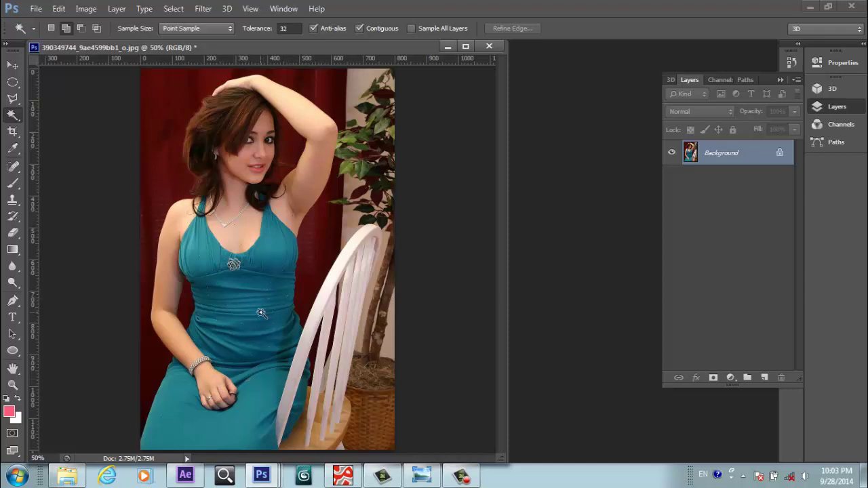
Select the teal dress with the Quick Selection Tool, extending it along the dress's right edge.
click(15, 117)
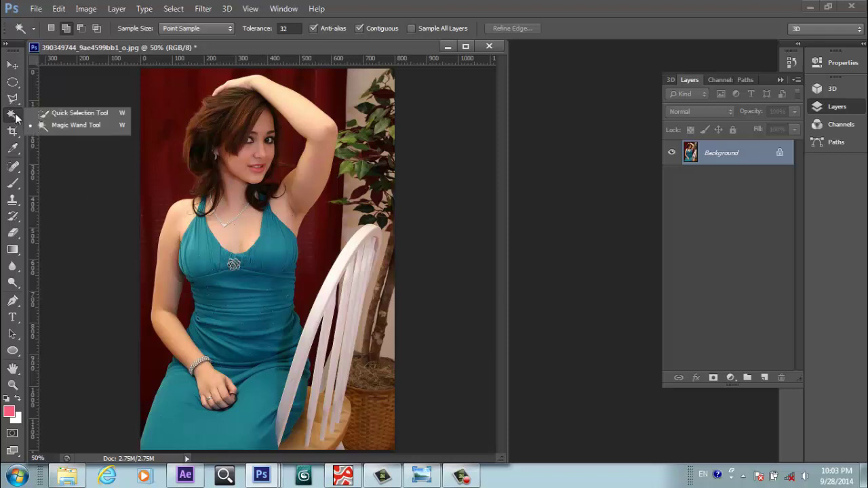
click(66, 115)
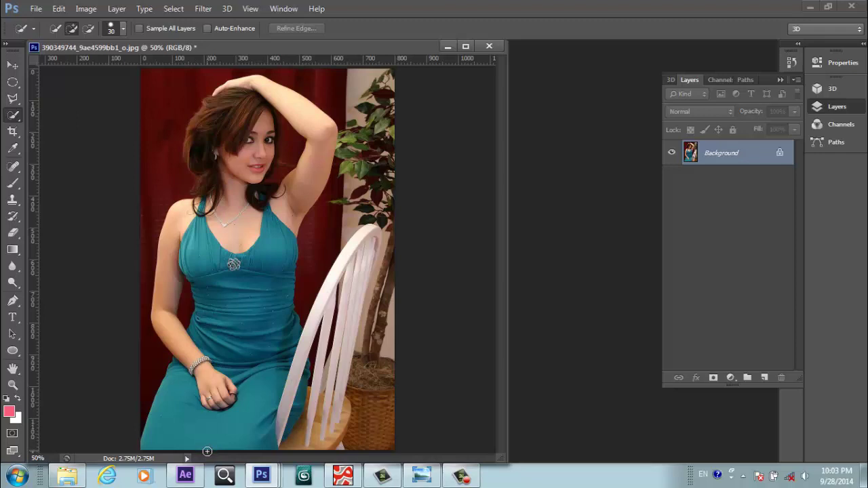
drag(219, 439, 218, 432)
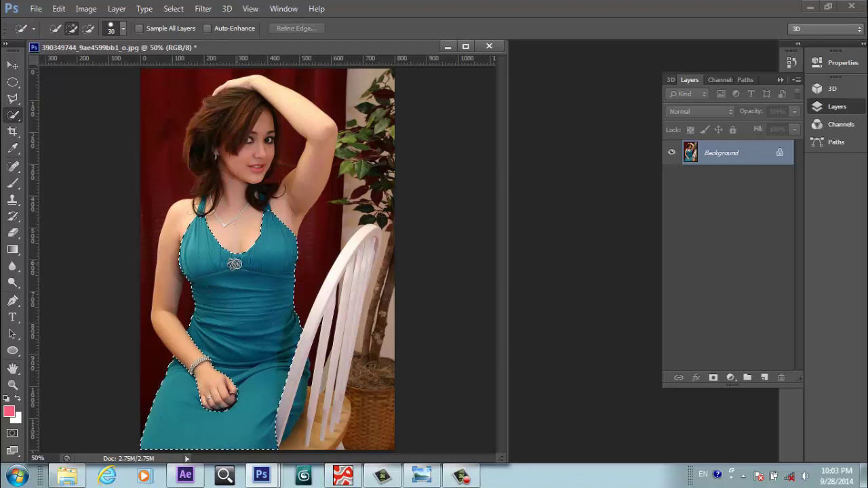
click(234, 264)
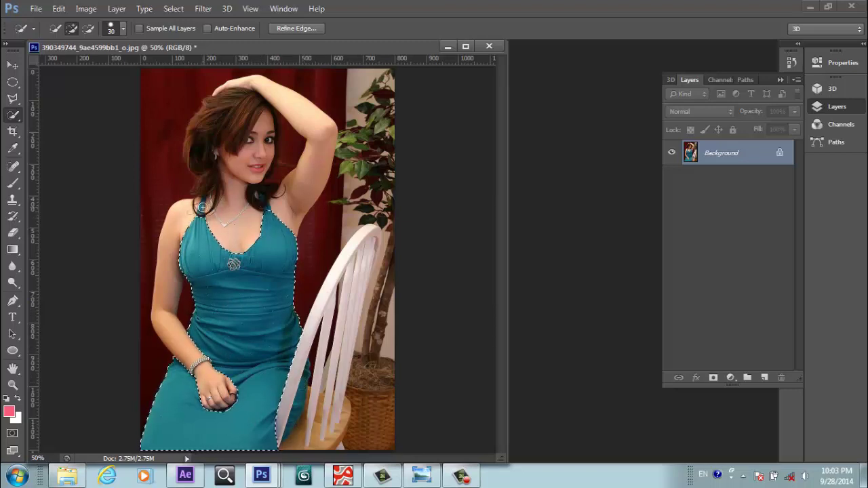
Zoom to 200% on the neckline and add the lower left strap with the Magic Wand.
right_click(17, 119)
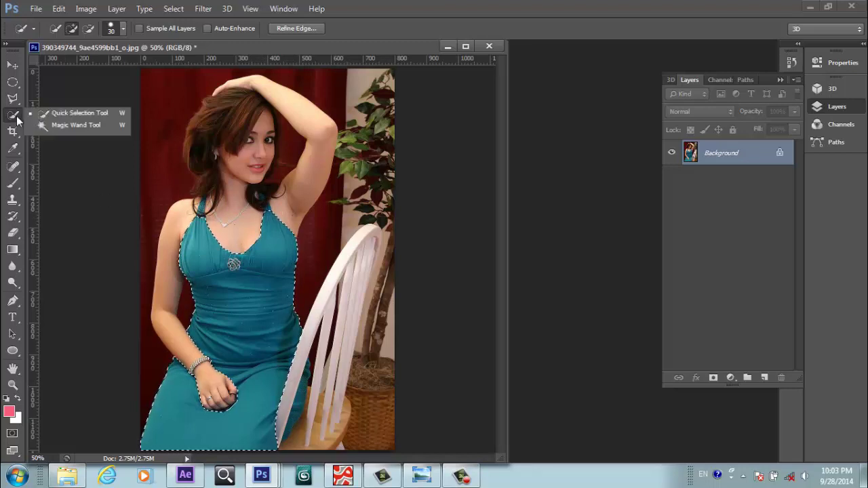
click(59, 126)
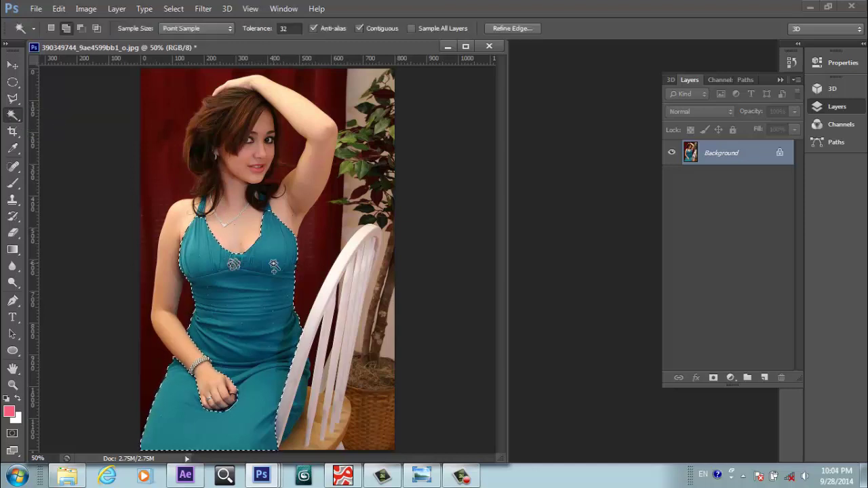
scroll(275, 268, up, 1)
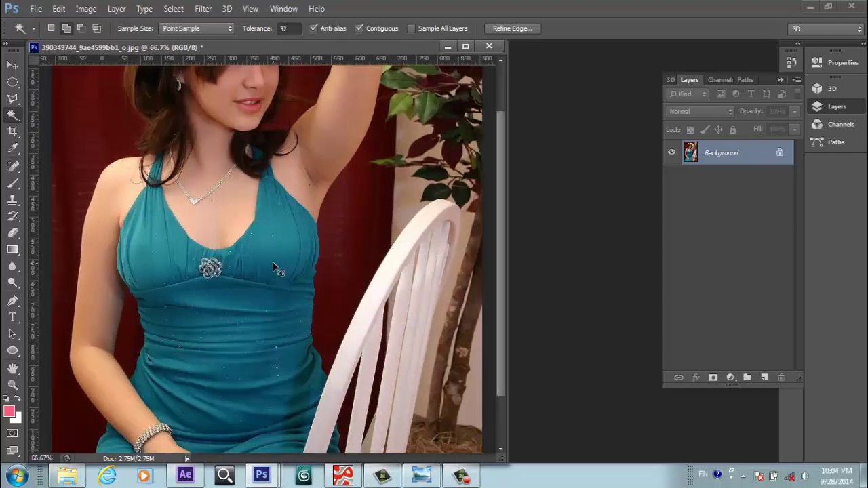
scroll(275, 268, up, 1)
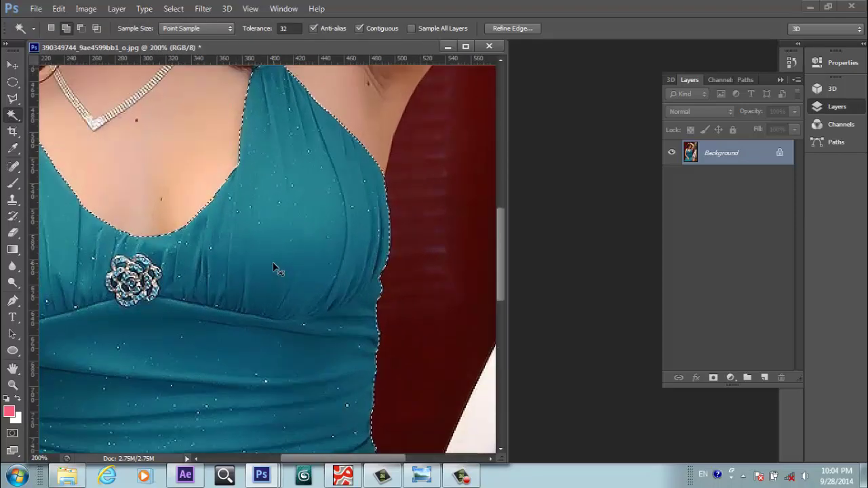
key(h)
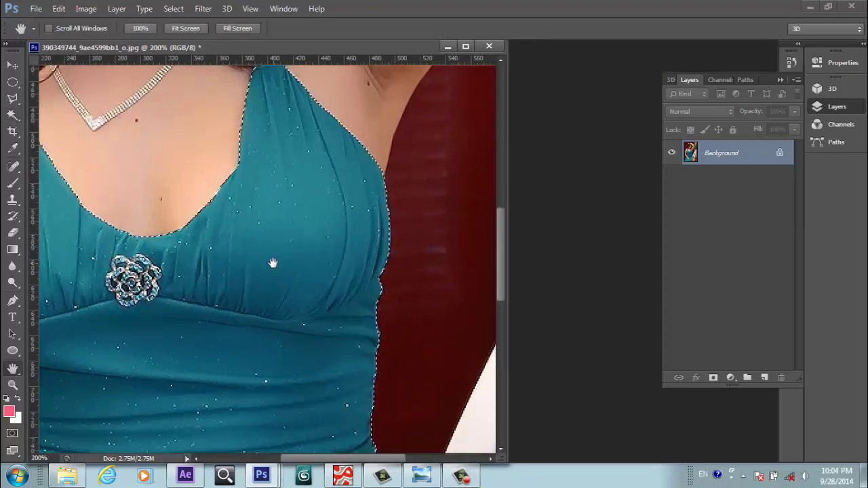
drag(272, 179, 371, 408)
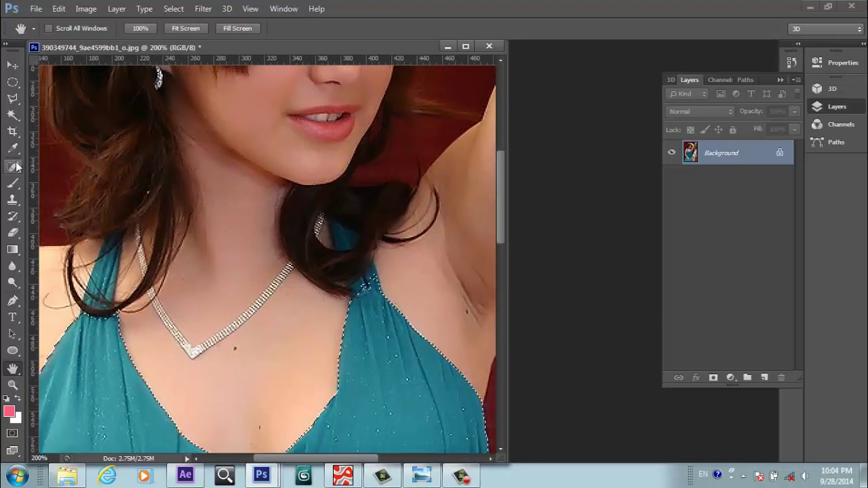
click(13, 115)
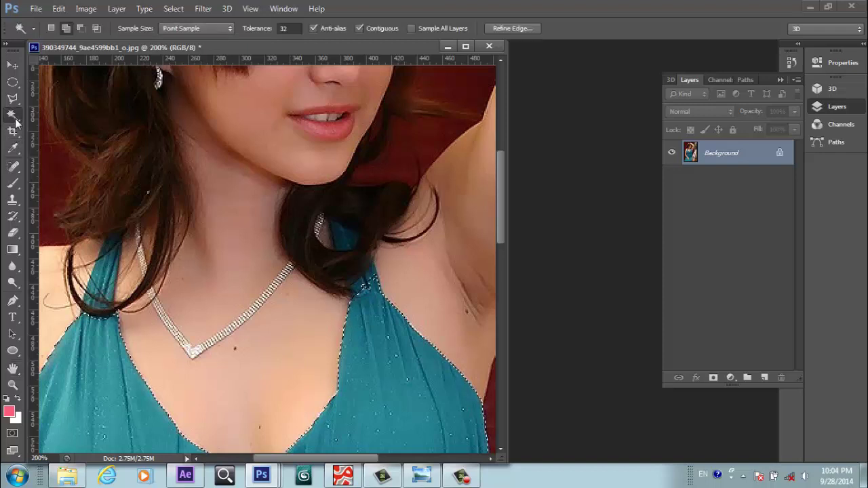
shift+click(102, 281)
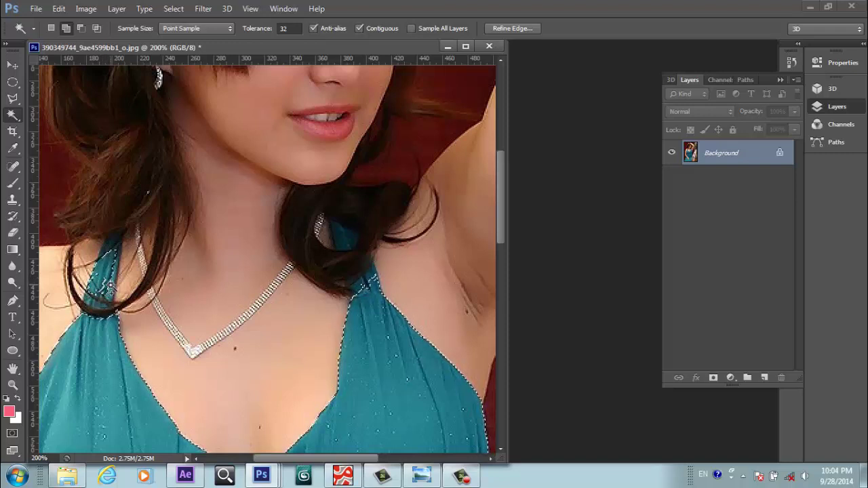
Add the upper left strap and the teal patch behind the hair to the selection.
click(106, 252)
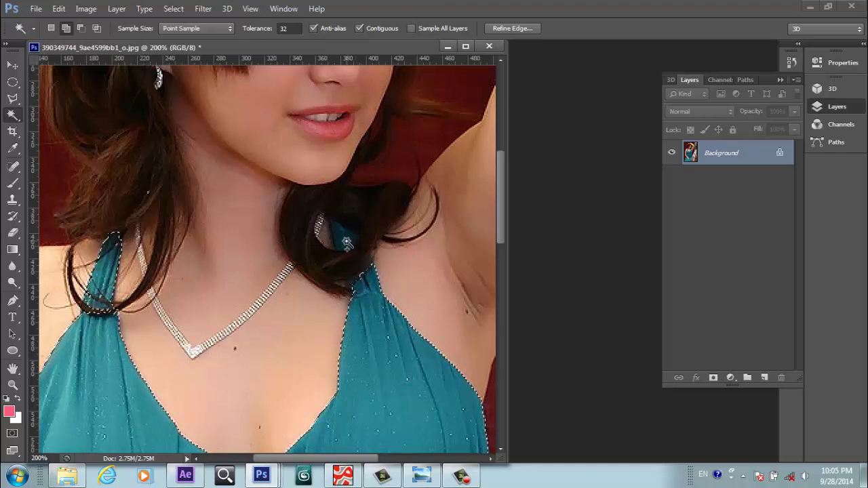
click(345, 239)
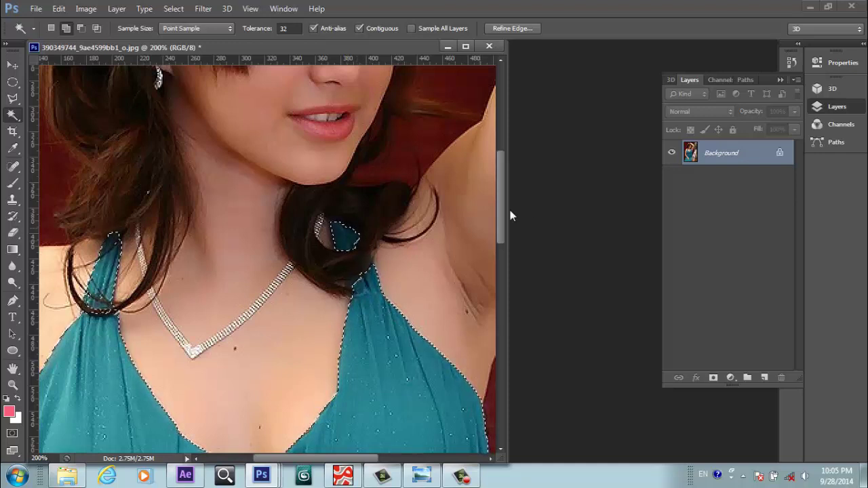
Add the teal cloth beside the chair slat and the small unselected spot near the hand.
drag(502, 218, 531, 430)
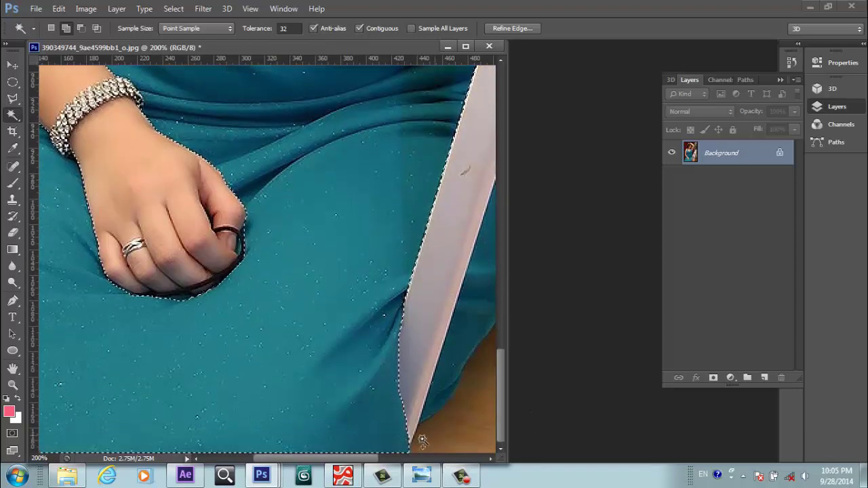
drag(382, 460, 422, 468)
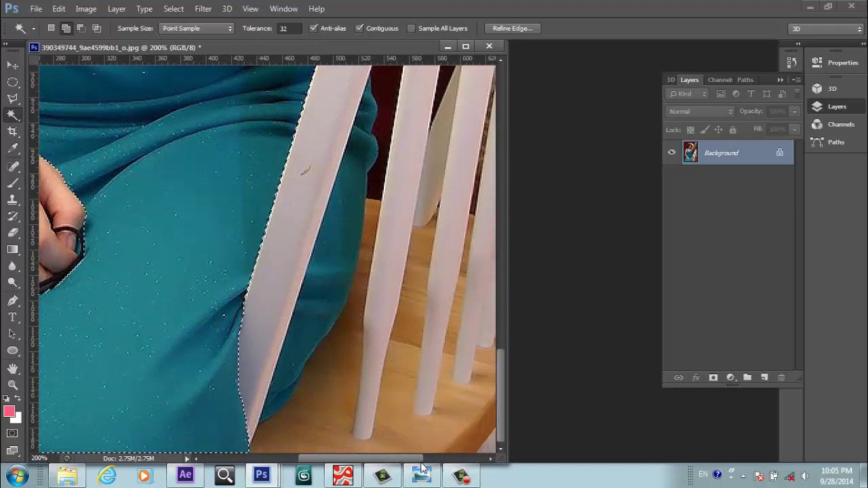
shift+click(323, 298)
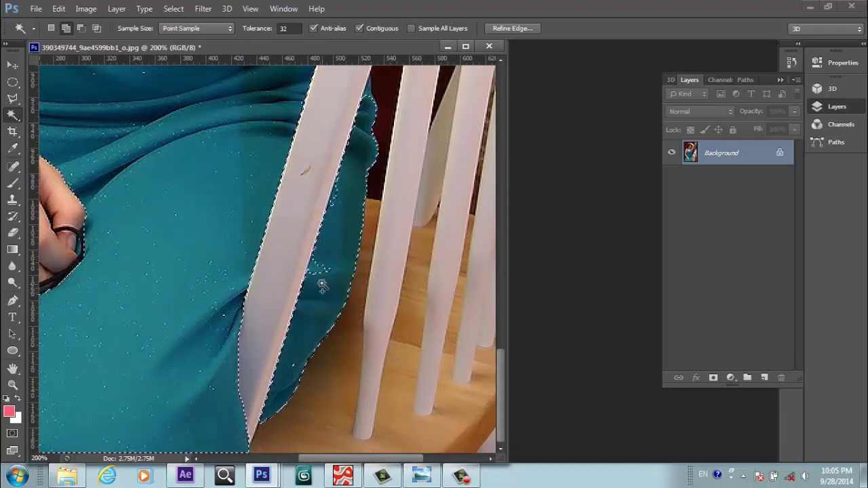
shift+click(318, 271)
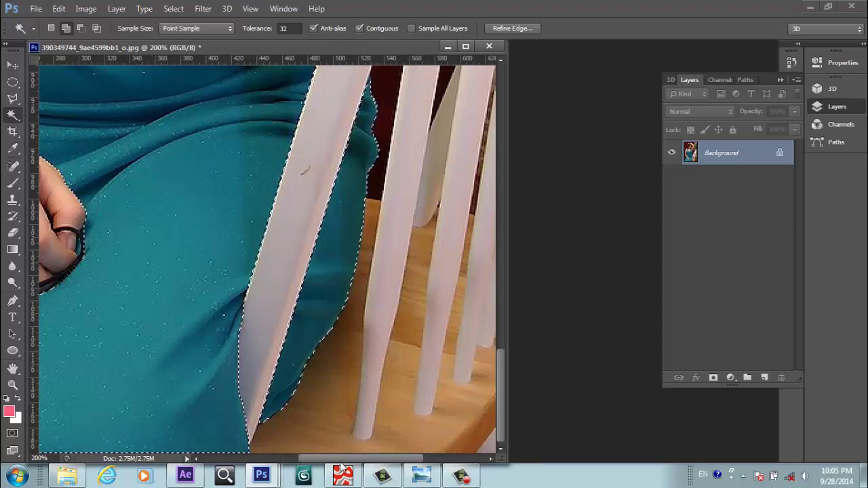
drag(331, 458, 288, 465)
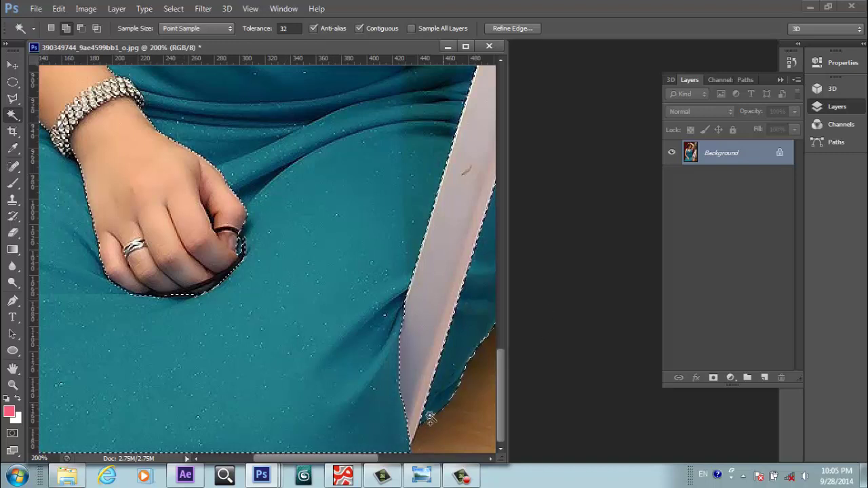
Scroll back across the photo and zoom out from 200% to 50% to view the whole portrait.
drag(333, 459, 283, 478)
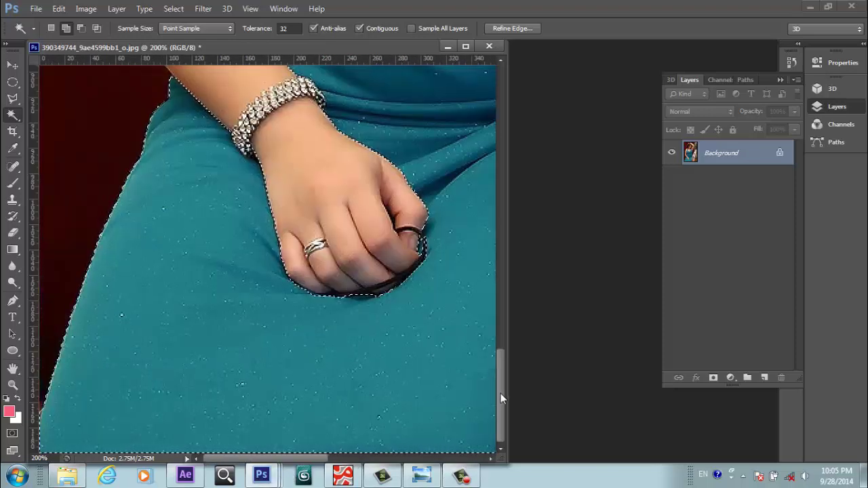
drag(501, 386, 500, 199)
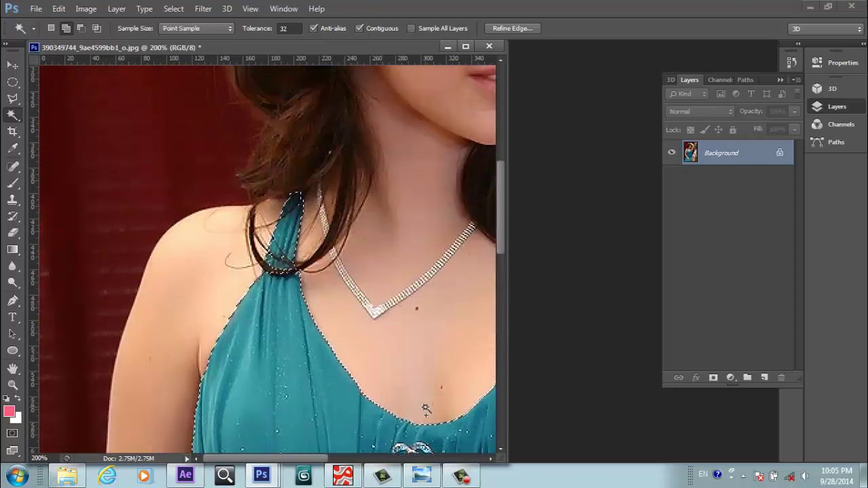
drag(322, 459, 412, 466)
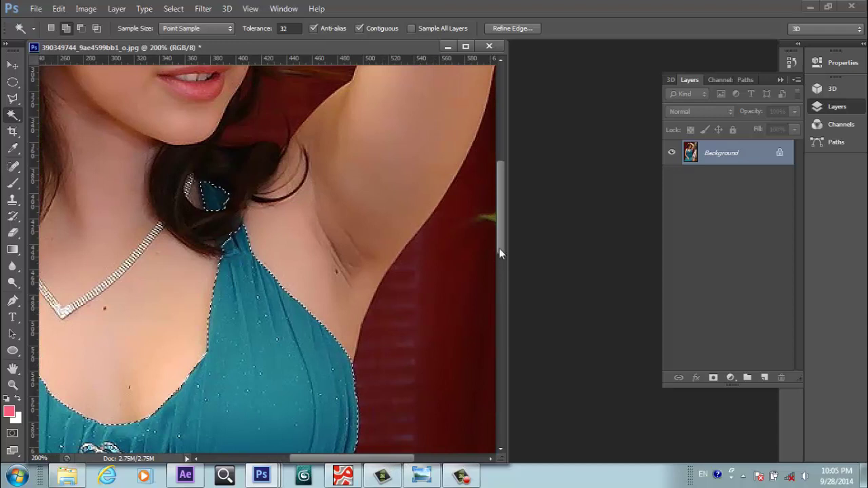
drag(499, 248, 508, 285)
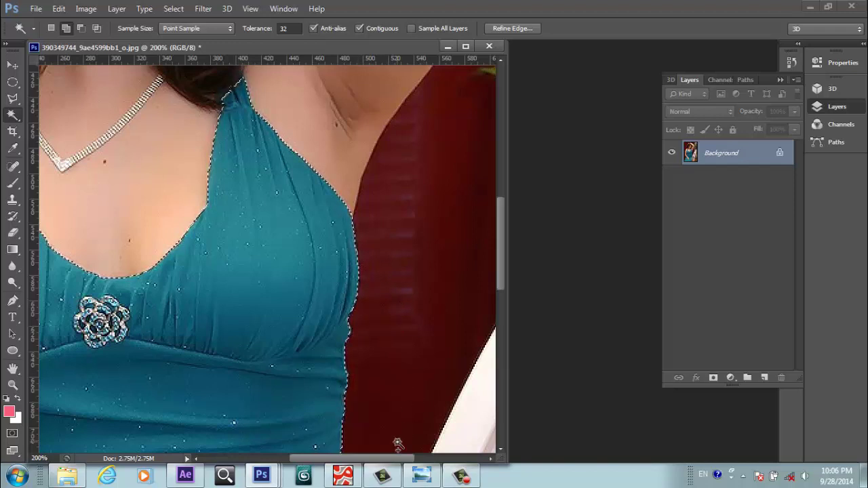
drag(376, 462, 348, 463)
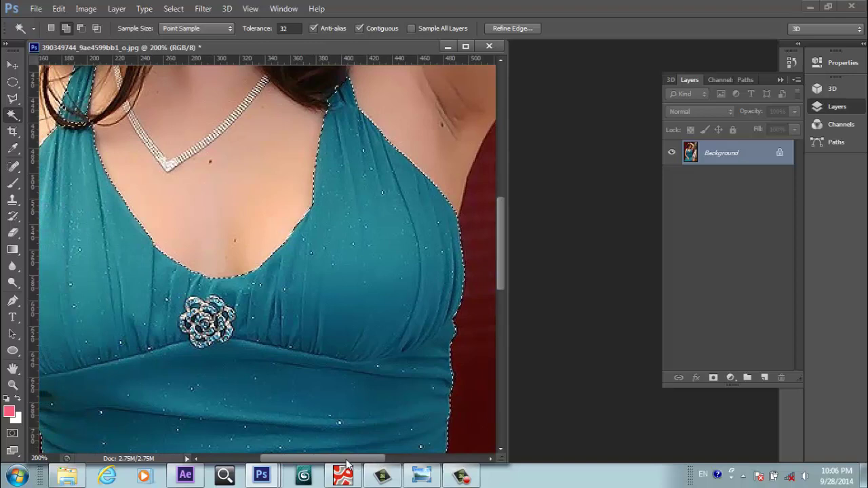
key(ctrl+minus)
key(ctrl+minus)
key(ctrl+minus)
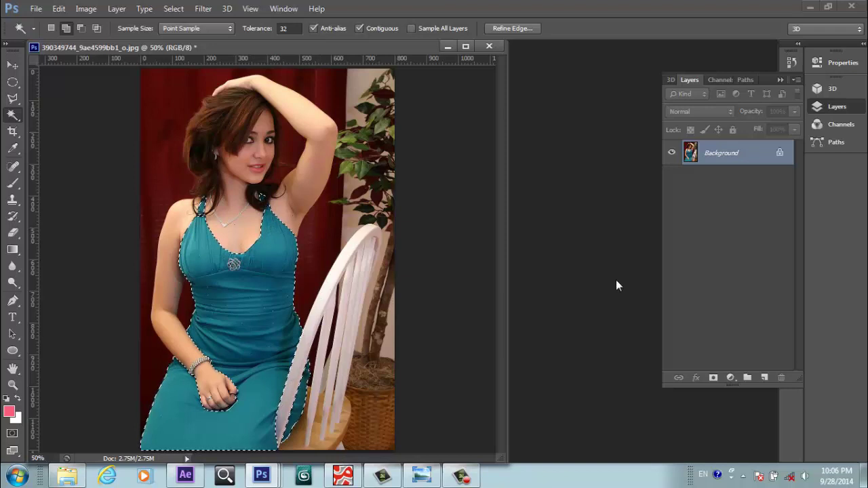
Create Layer 1 above the Background and set the foreground colour to pink fa4a6b.
click(764, 379)
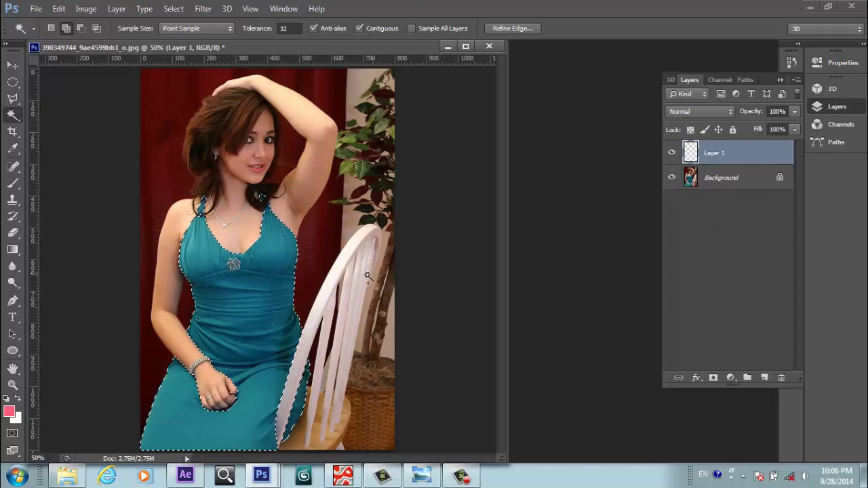
click(10, 412)
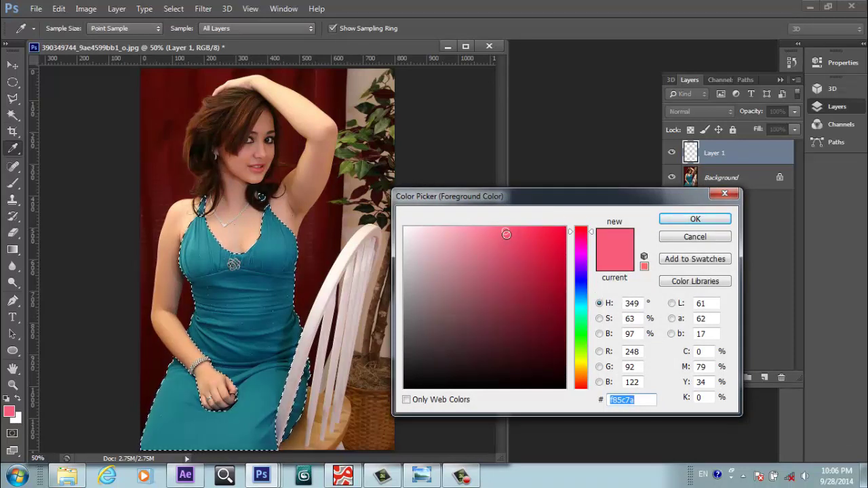
drag(508, 238, 519, 230)
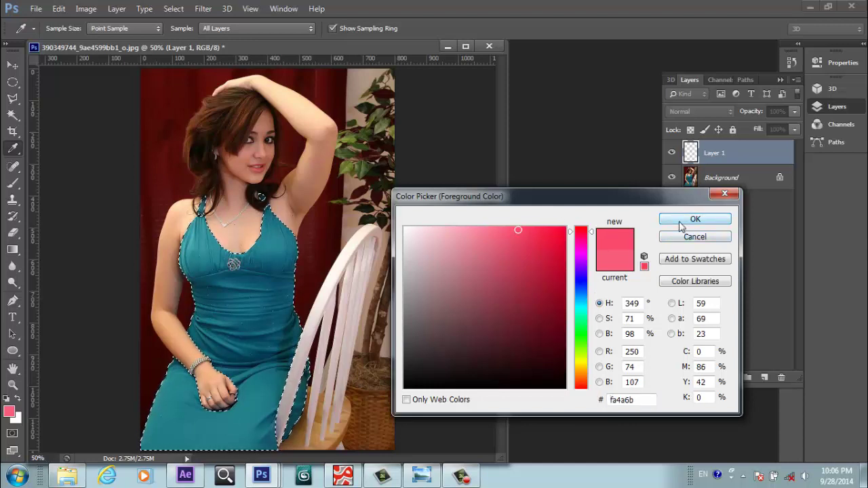
click(694, 219)
key(w)
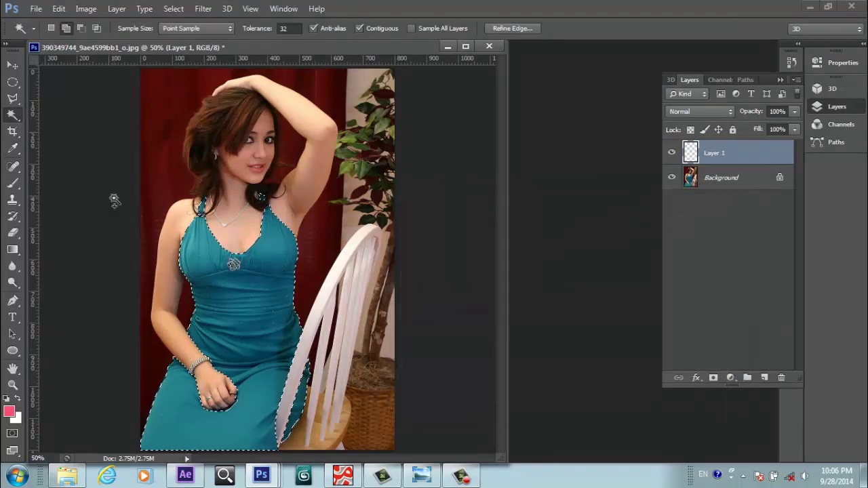
Fill the dress selection on Layer 1 with the pink foreground colour at Normal, 100% opacity.
click(59, 8)
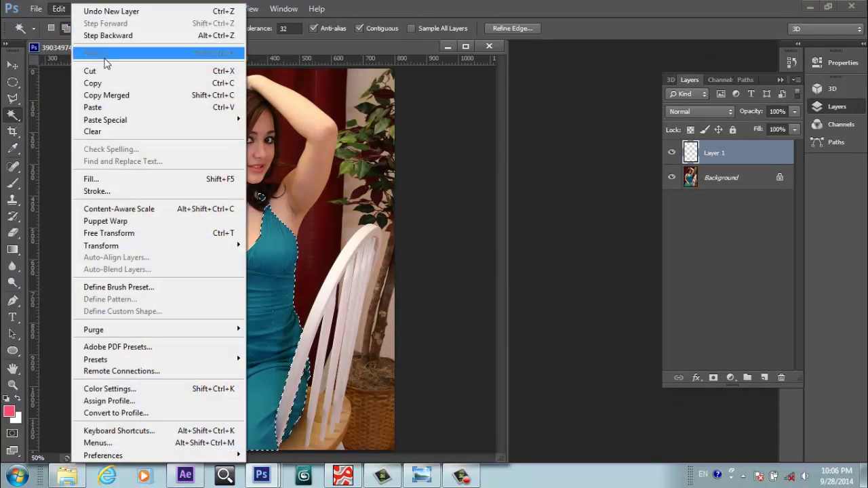
click(92, 179)
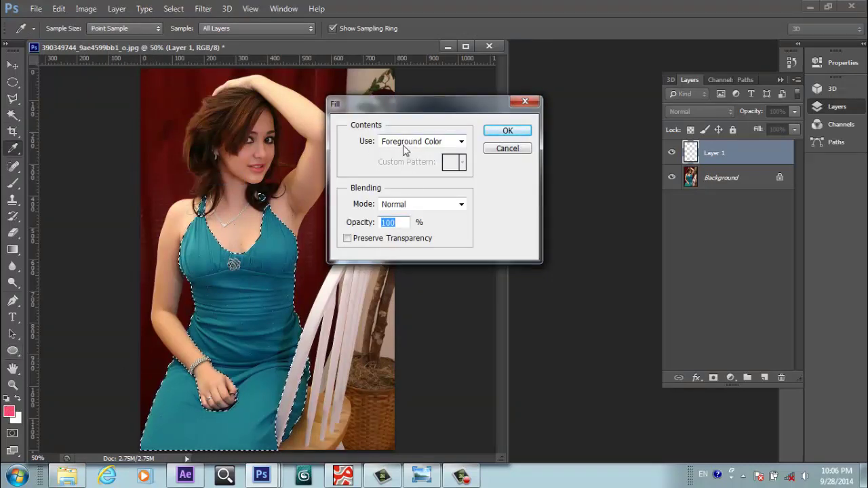
click(508, 133)
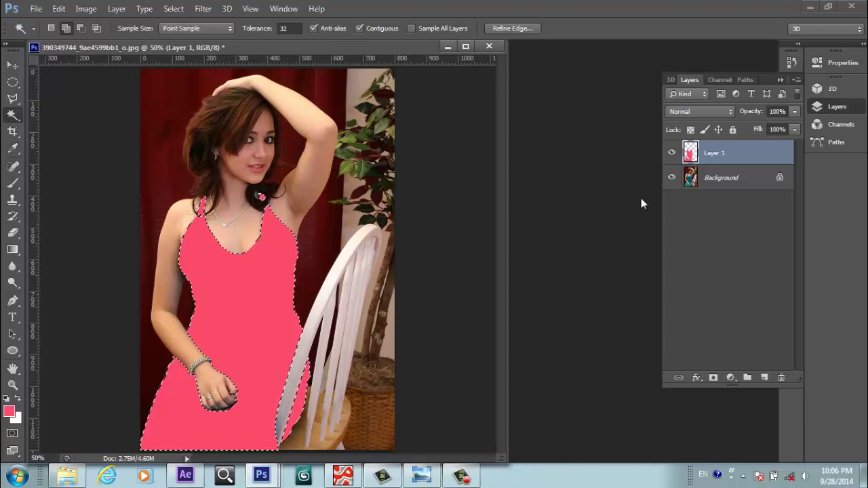
Deselect, switch Layer 1 to Color blend mode so the dress looks red-pink, and zoom in.
key(ctrl+d)
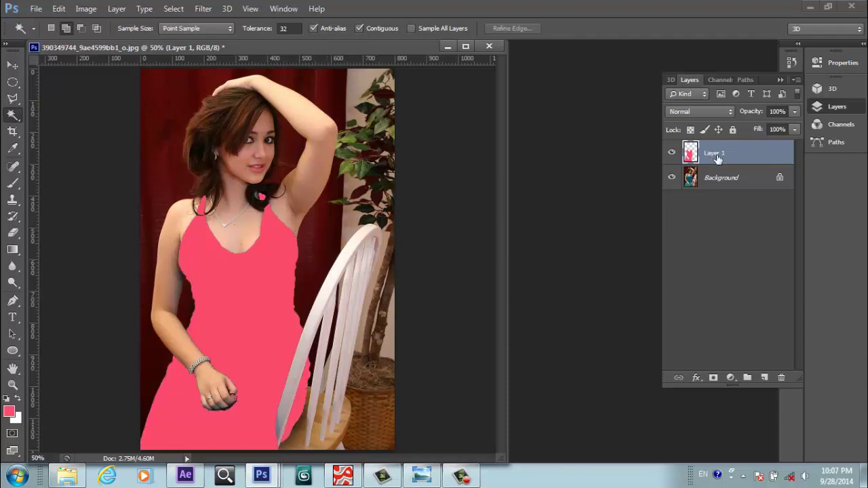
click(730, 112)
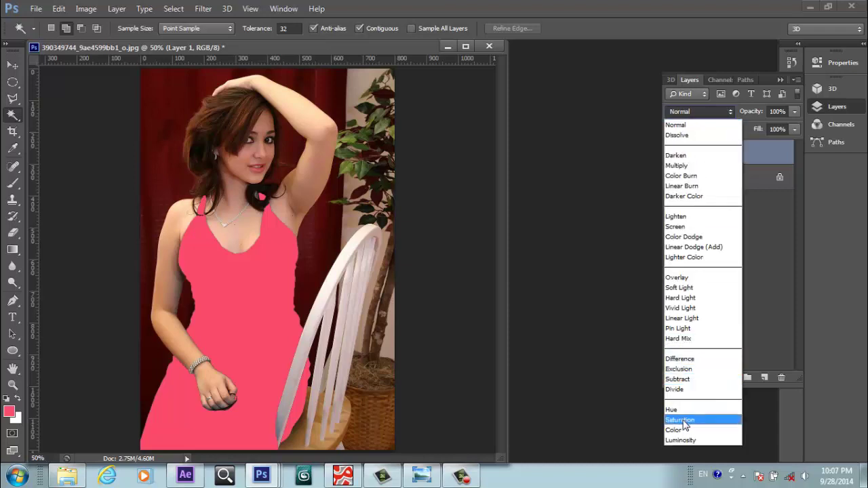
click(685, 431)
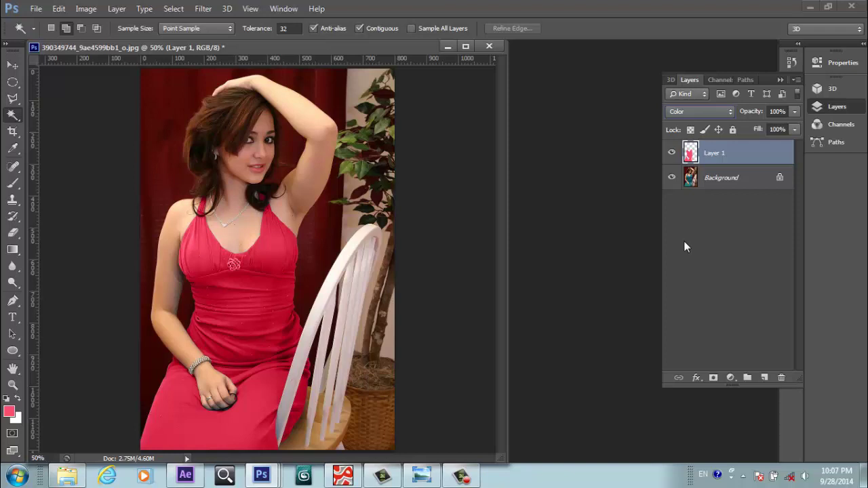
key(ctrl+plus)
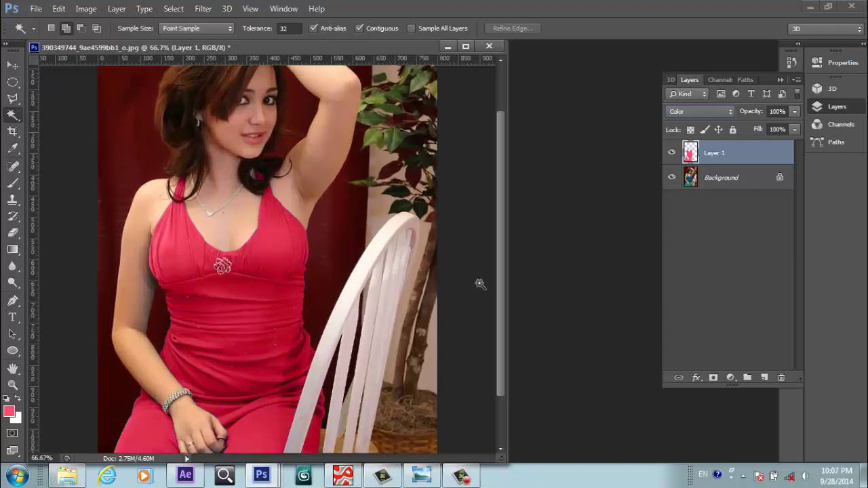
Toggle Layer 1 off and on to compare with the original teal, then select the Move tool.
drag(500, 292, 493, 264)
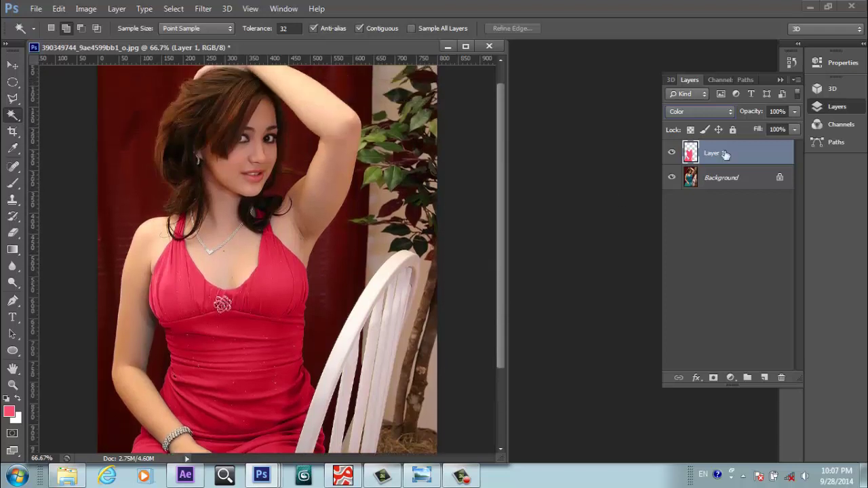
click(673, 153)
click(672, 153)
click(12, 65)
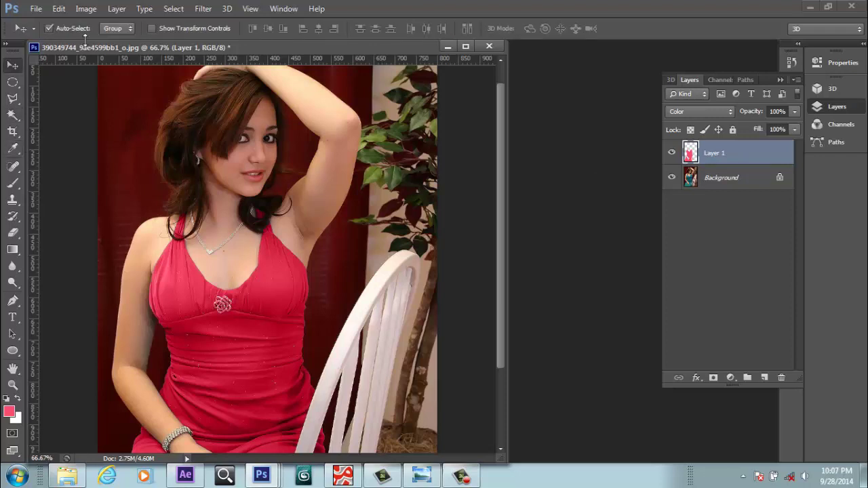
Raise the Hue of Layer 1 to +101 in Hue/Saturation so the teal dress previews bright green.
click(87, 10)
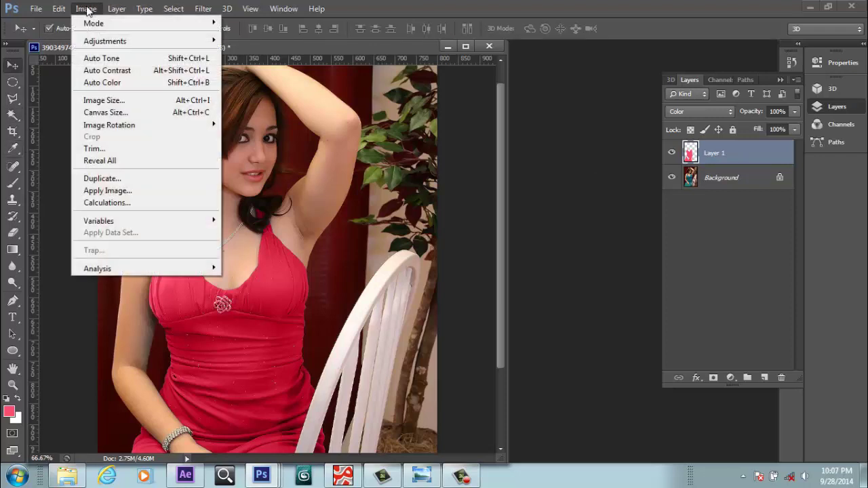
mouse_move(126, 43)
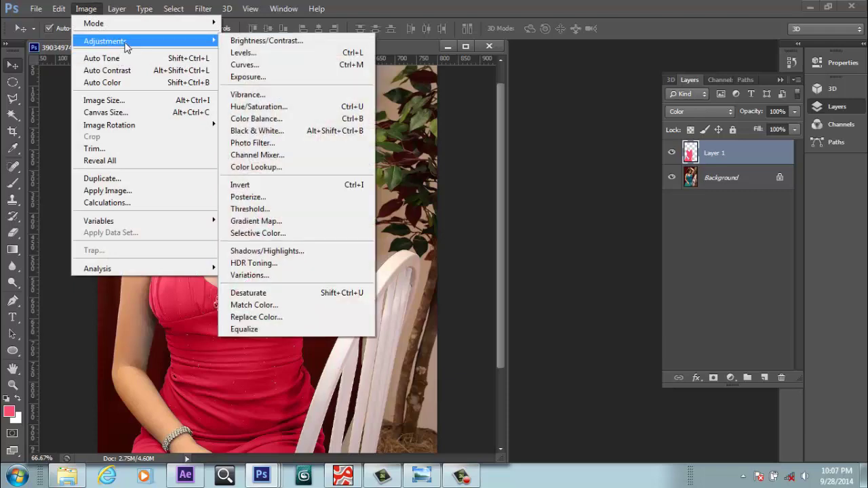
click(272, 106)
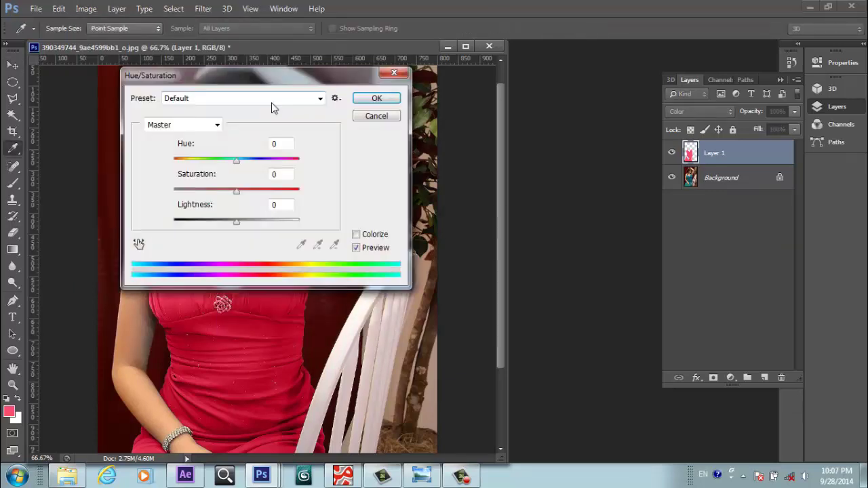
drag(295, 81, 626, 30)
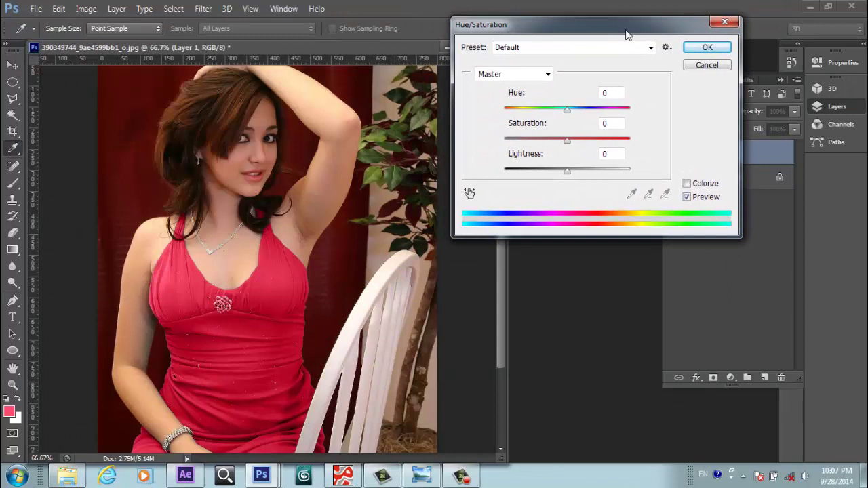
drag(567, 110, 606, 130)
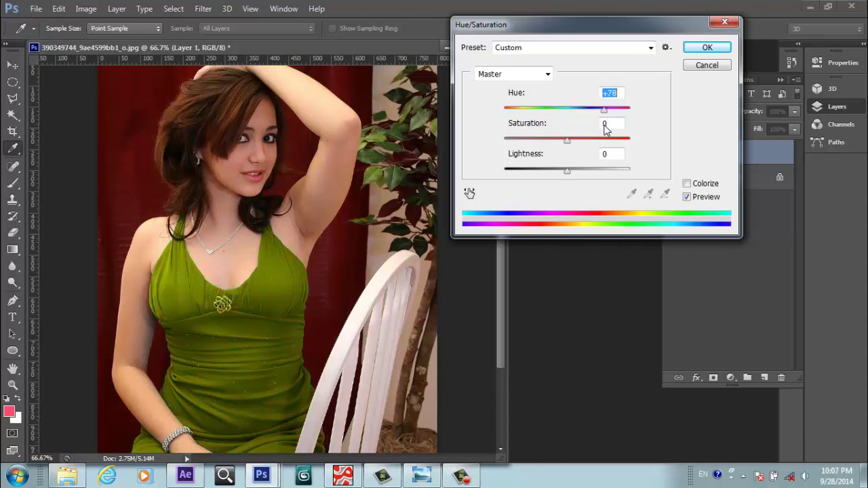
mouse_move(606, 130)
mouse_down()
mouse_move(569, 134)
mouse_move(597, 135)
mouse_move(587, 136)
mouse_move(588, 110)
mouse_move(559, 117)
mouse_move(604, 123)
mouse_up()
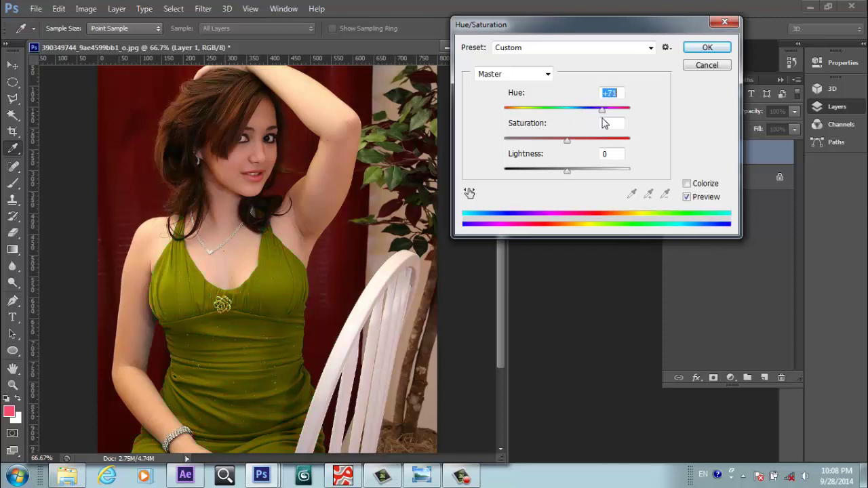
drag(604, 123, 610, 124)
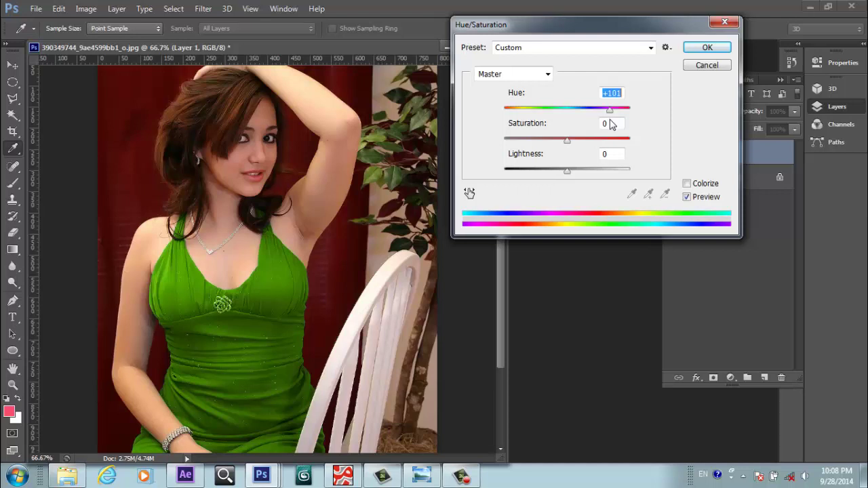
Apply the +101 hue shift, dock the photo as a workspace tab, and zoom out on the portrait.
click(704, 49)
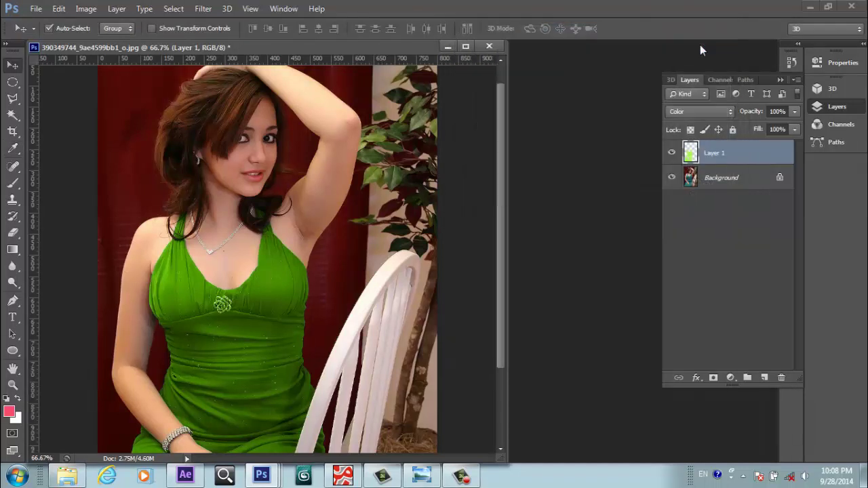
drag(405, 49, 424, 43)
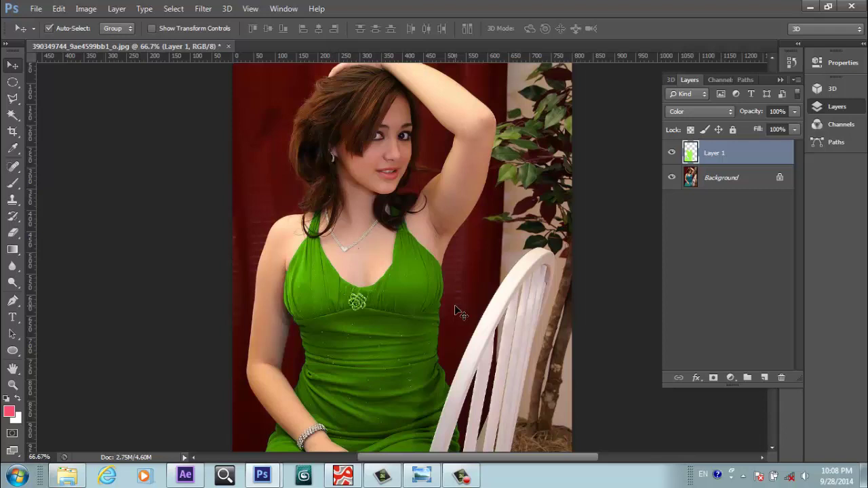
key(ctrl+minus)
key(ctrl+minus)
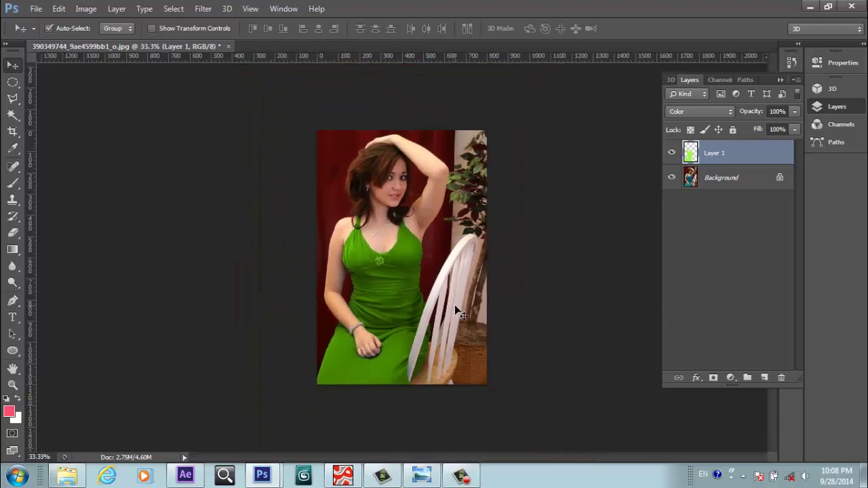